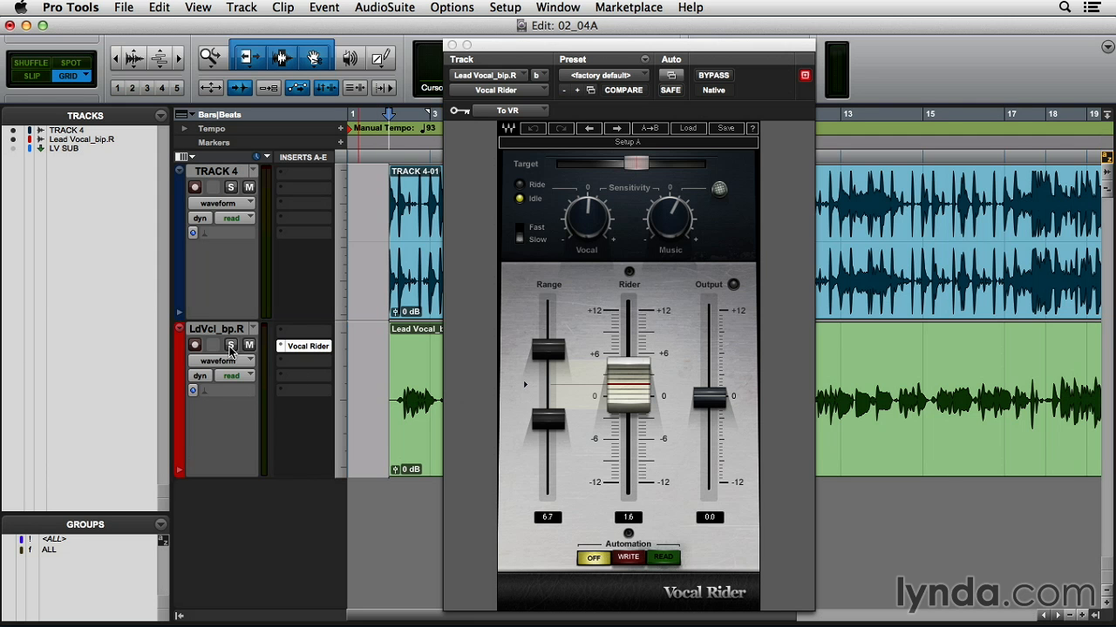
# - Play back the session to hear Vocal Rider riding the lead vocal level
pyautogui.press('space')
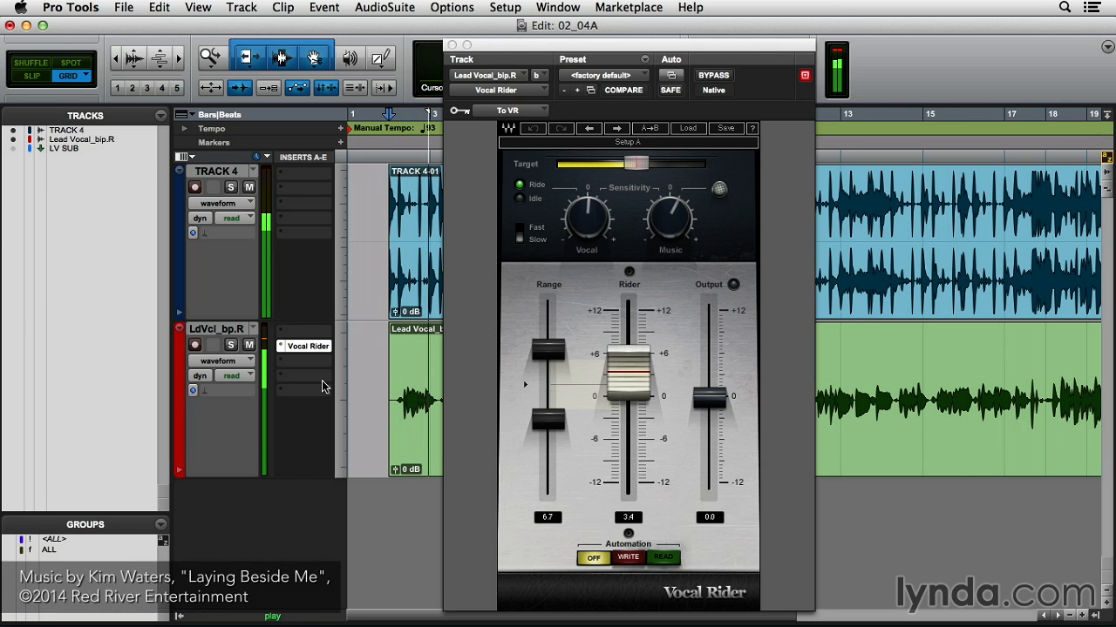
pyautogui.moveTo(619, 49); pyautogui.dragTo(346, 44)
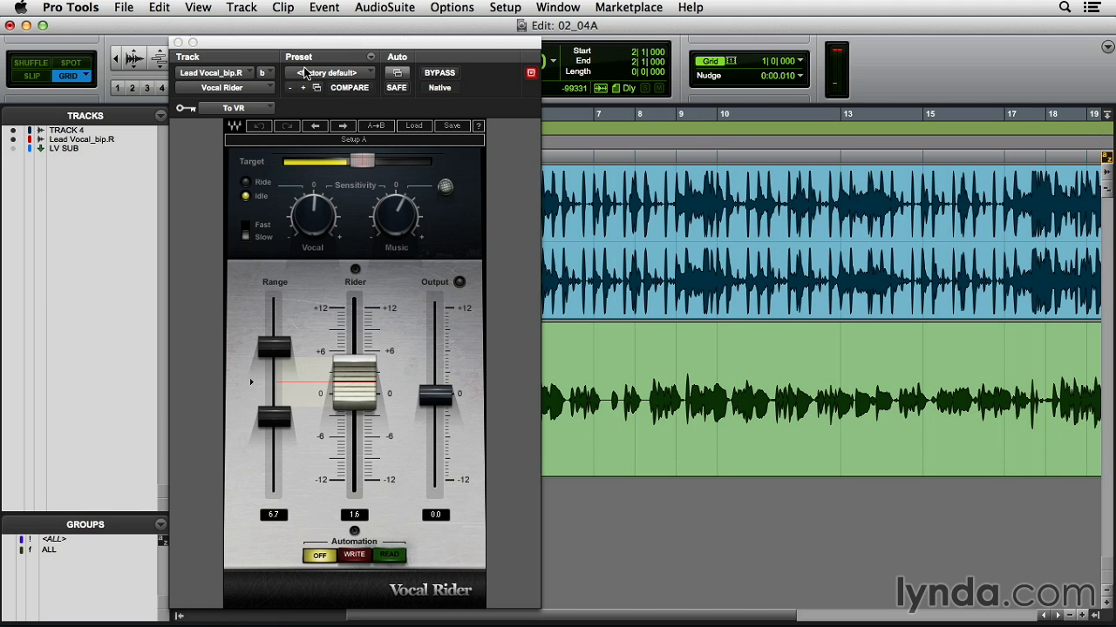
pyautogui.moveTo(297, 48); pyautogui.dragTo(539, 53)
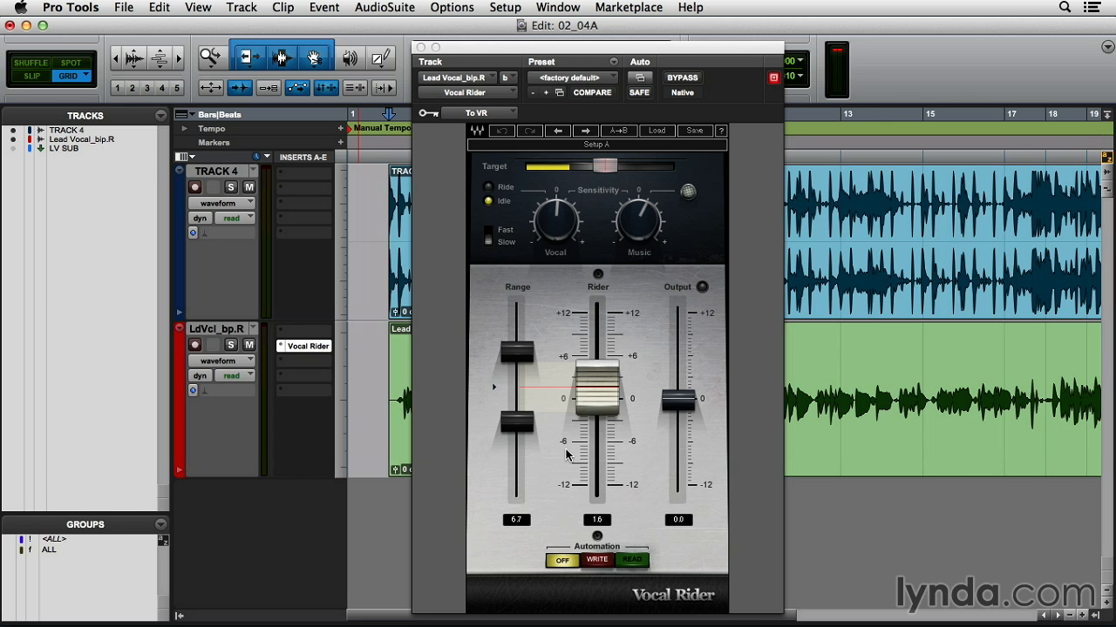
# - Enable plug-in automation for Vocal Rider's Rider Fader parameter
pyautogui.click(640, 79)
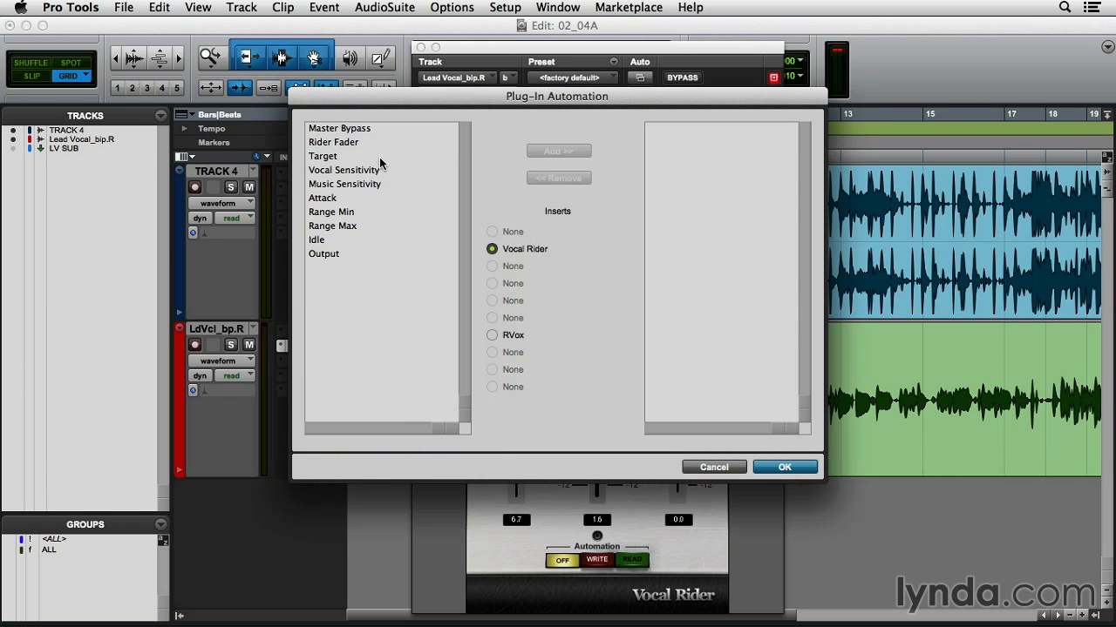
pyautogui.click(353, 143)
pyautogui.click(545, 152)
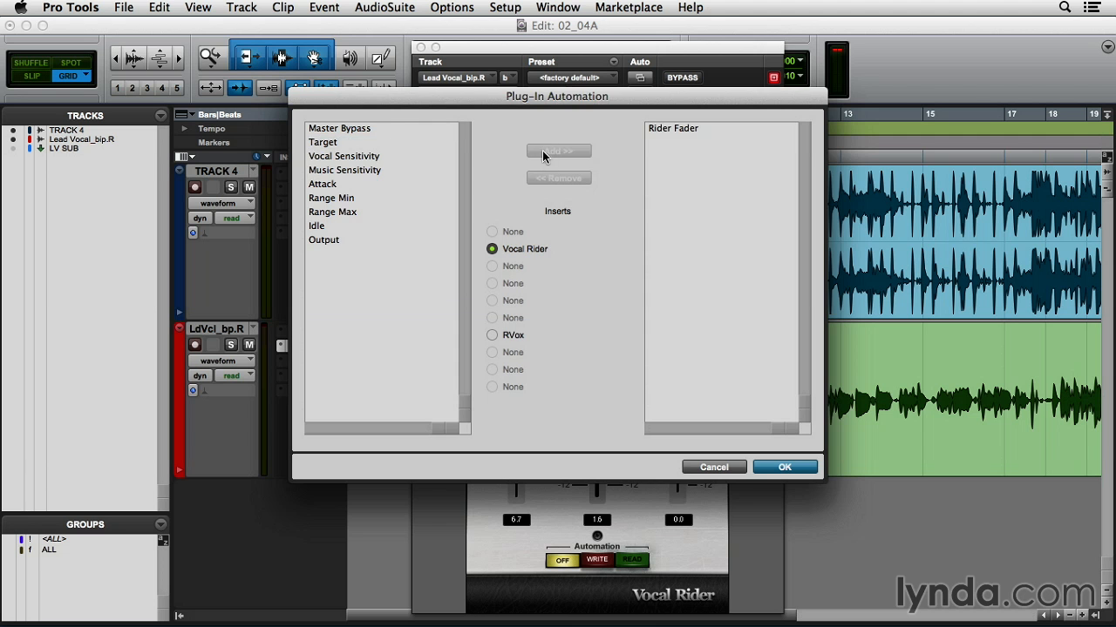
pyautogui.click(783, 467)
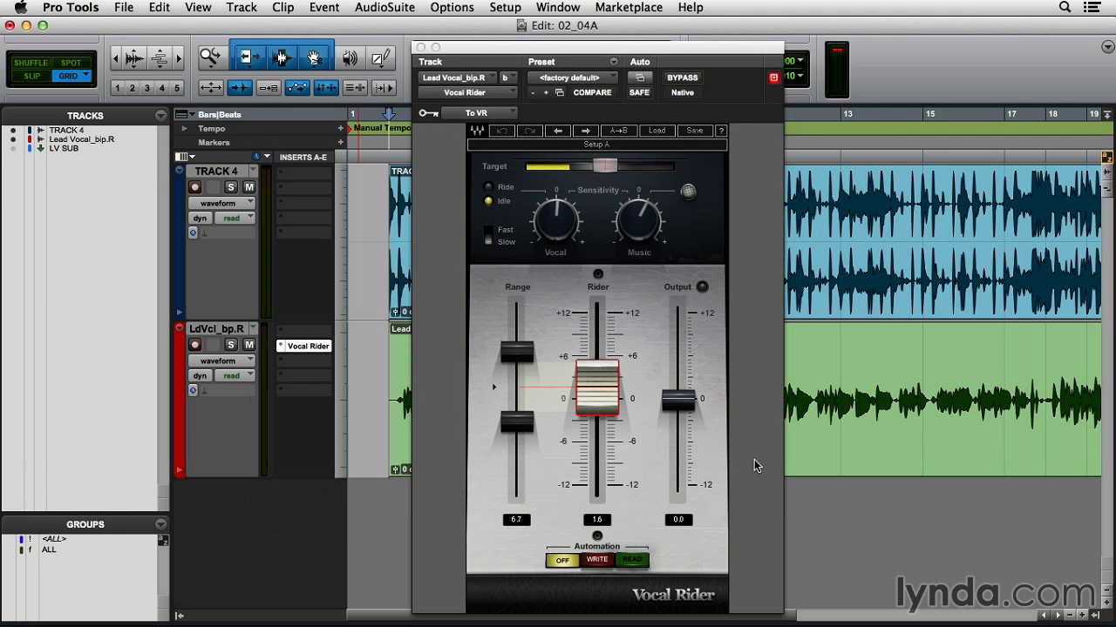
# - Set Vocal Rider's automation to Write and the lead vocal track's automation mode to write
pyautogui.click(601, 558)
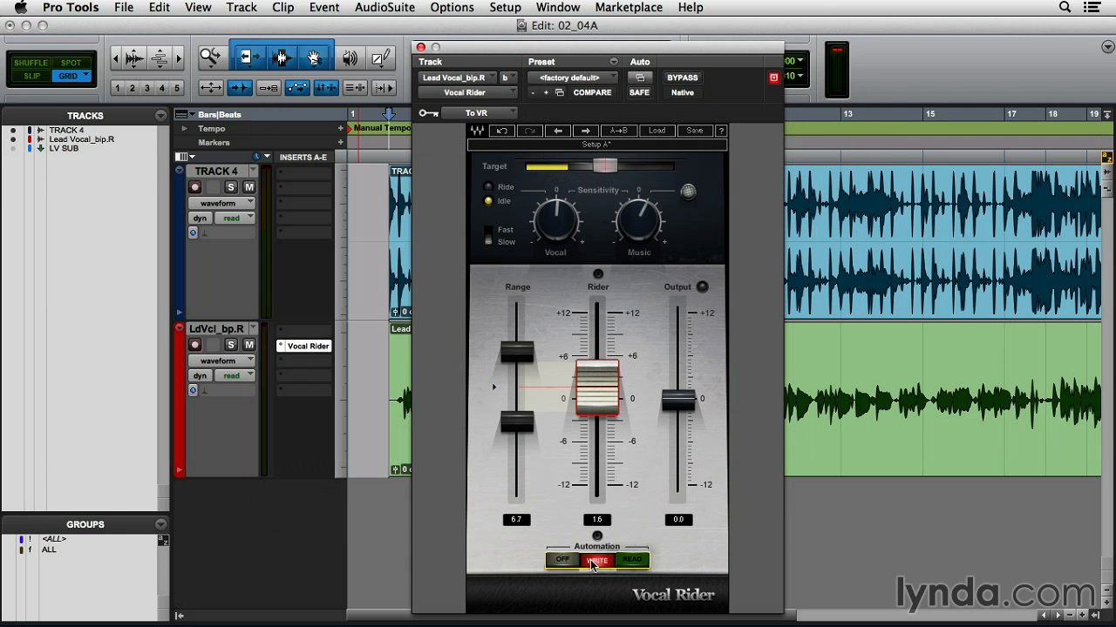
pyautogui.click(237, 376)
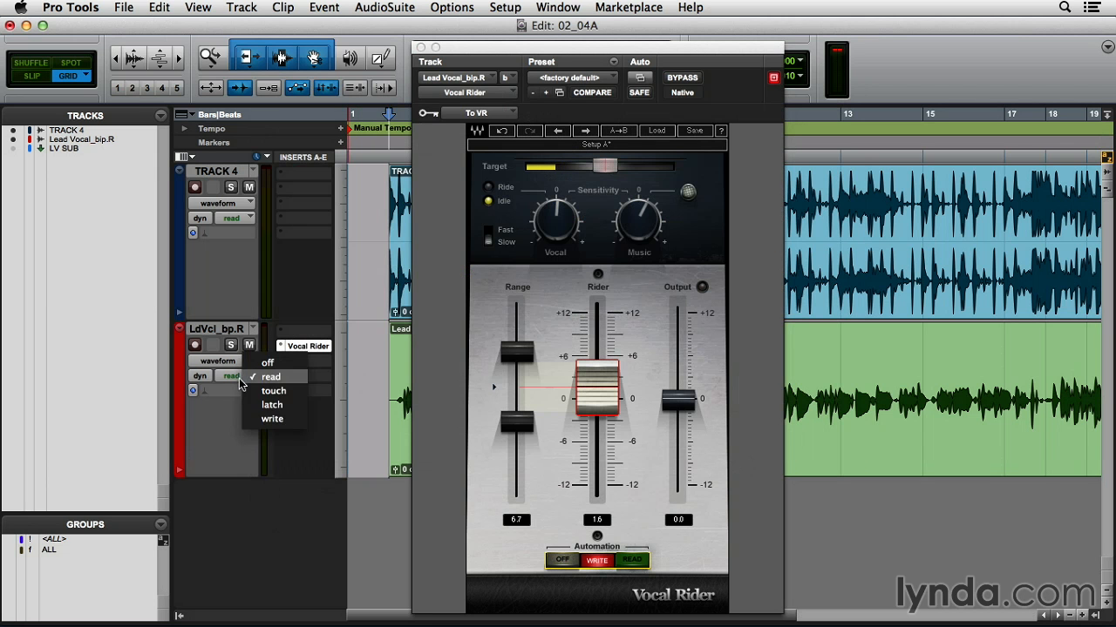
pyautogui.click(266, 419)
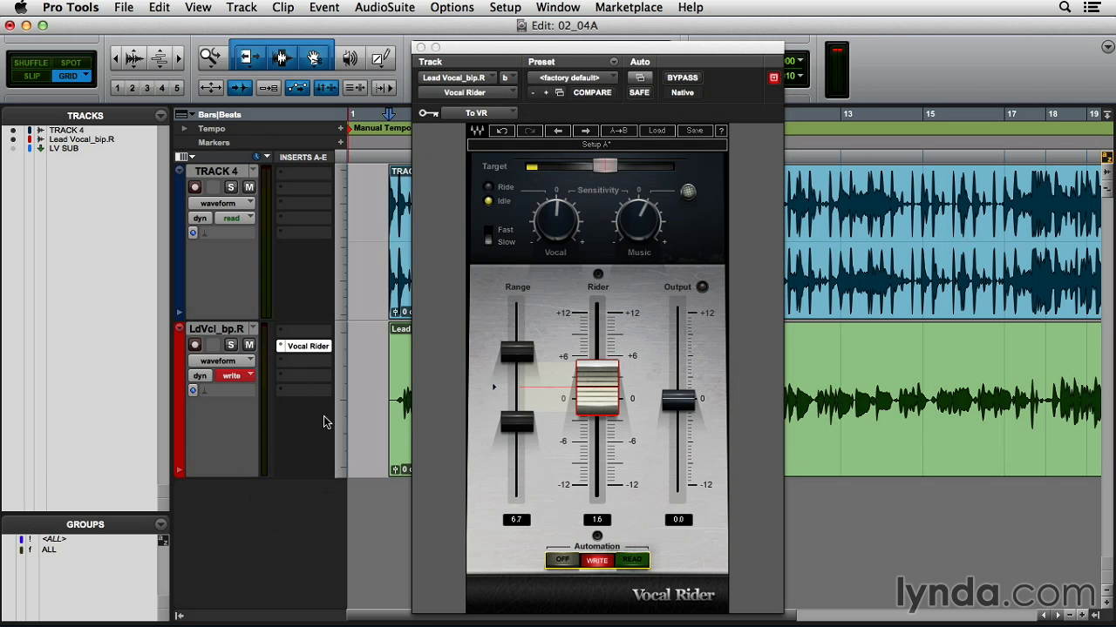
# - Play the vocal to write Rider Fader automation while showing the track's RiderFader automation lane
pyautogui.press('space')
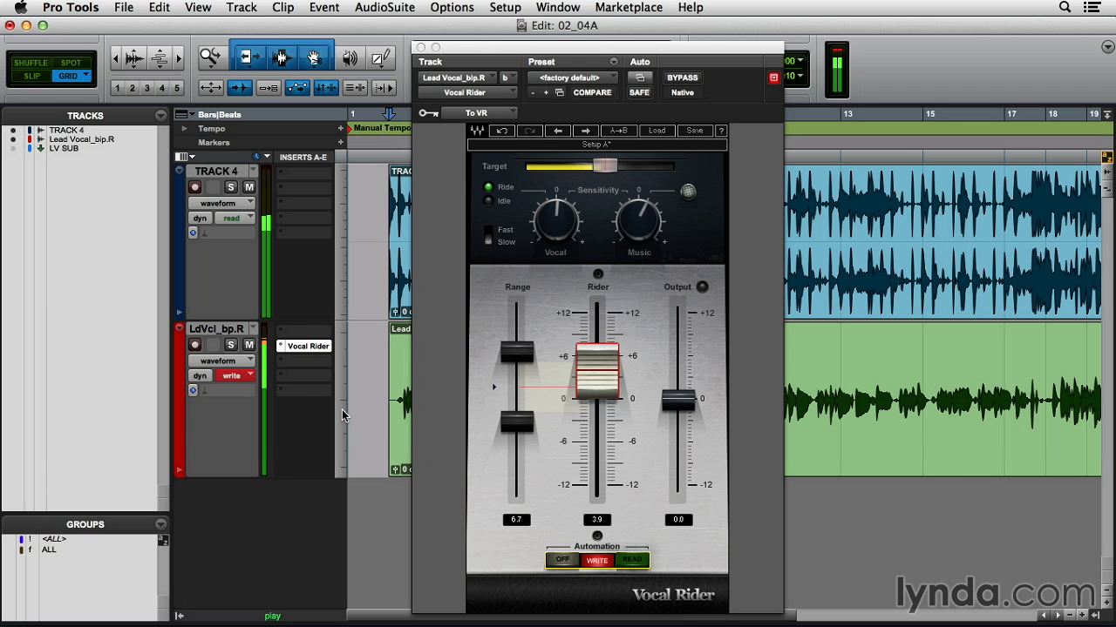
pyautogui.click(248, 361)
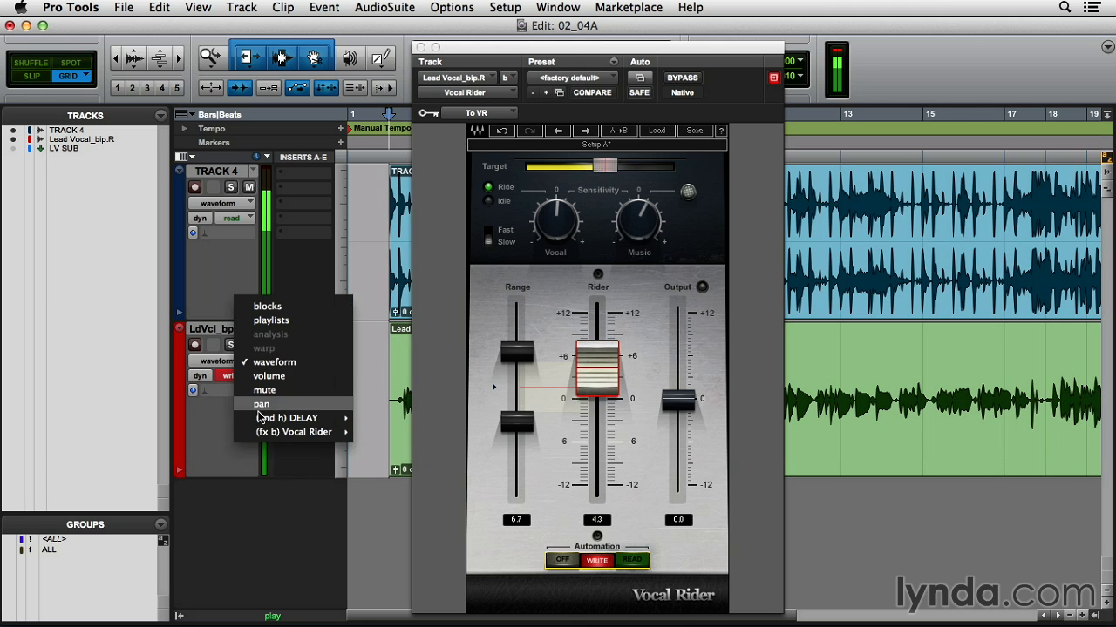
pyautogui.moveTo(268, 433)
pyautogui.click(392, 436)
pyautogui.moveTo(561, 52); pyautogui.dragTo(820, 75)
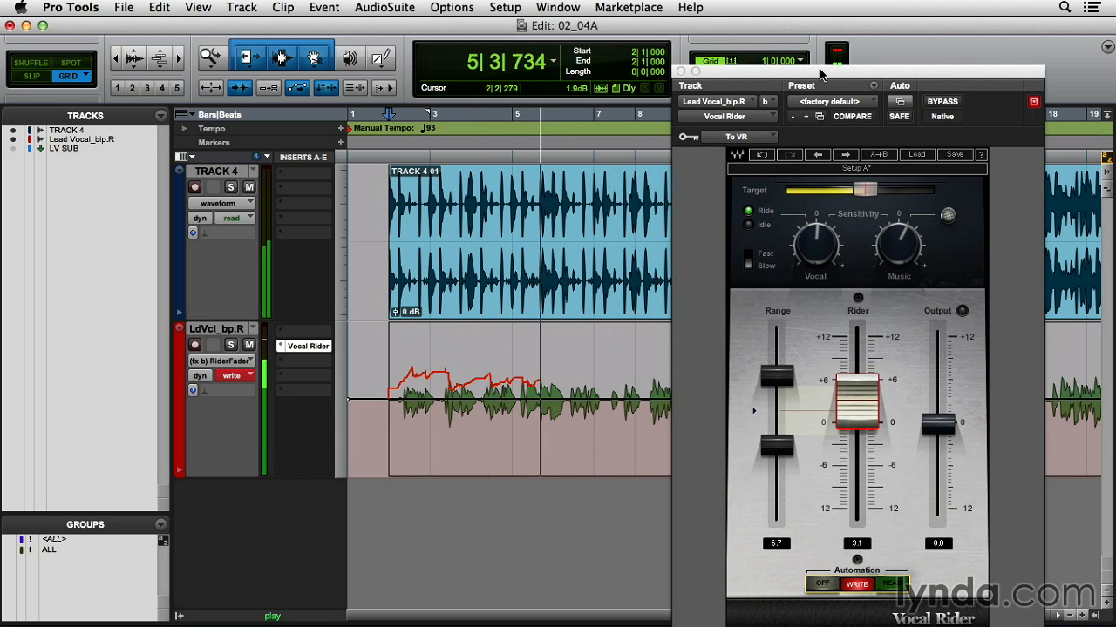
pyautogui.press('space')
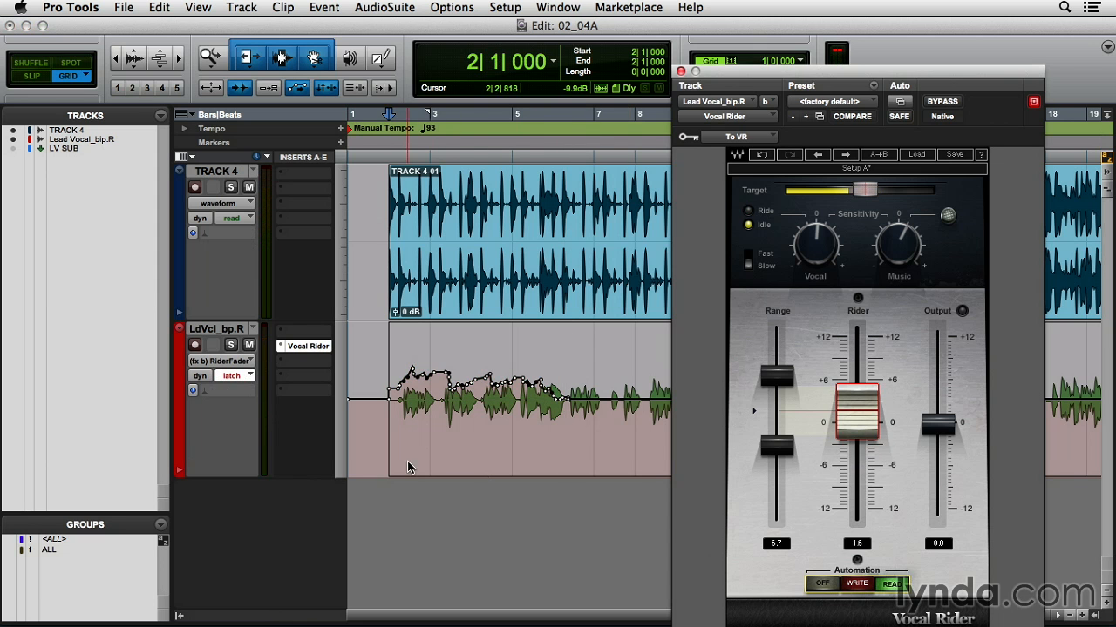
# - Set the lead vocal track's automation mode to read and play back the written automation
pyautogui.click(245, 377)
pyautogui.click(270, 348)
pyautogui.press('space')
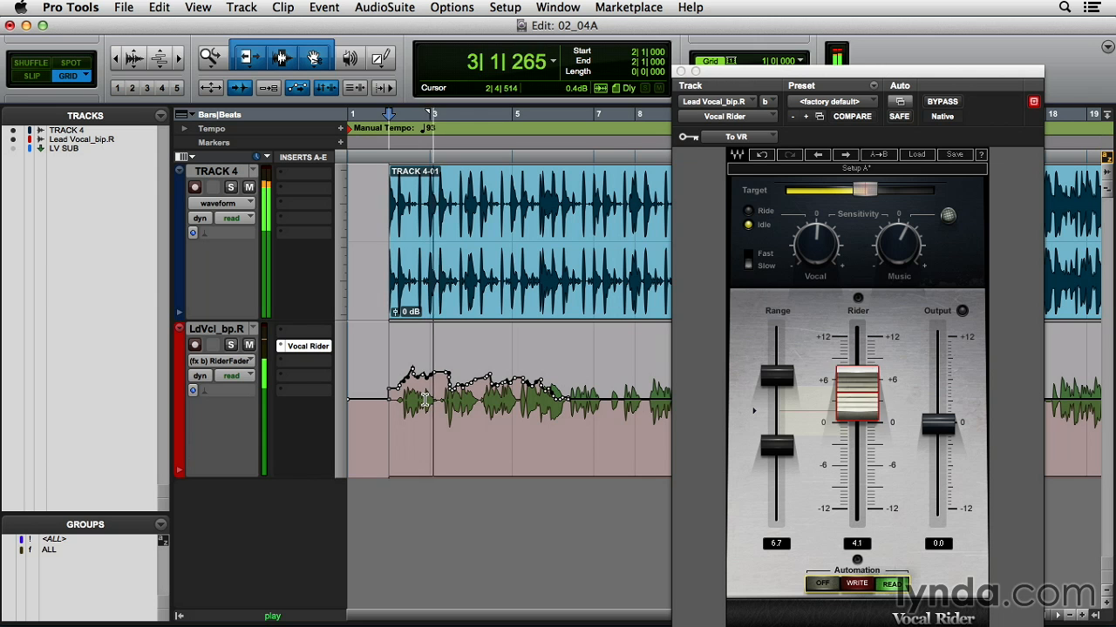
pyautogui.press('space')
# - Switch to Slip mode and select a short stretch of the vocal's RiderFader automation near bar 3
pyautogui.click(424, 400)
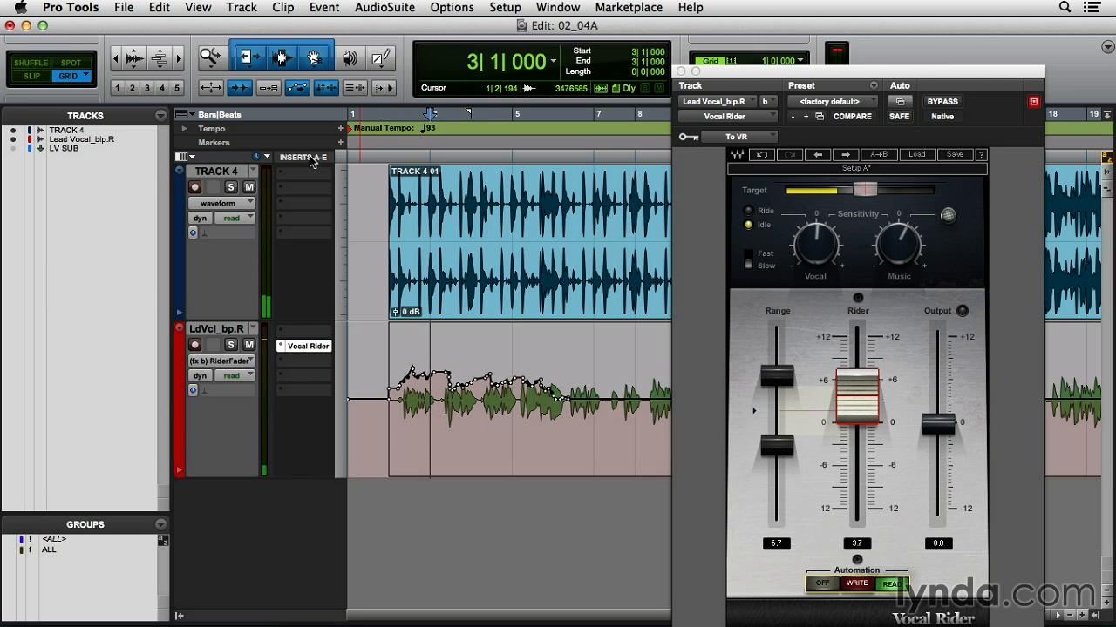
pyautogui.click(35, 76)
pyautogui.moveTo(422, 416); pyautogui.dragTo(455, 394)
pyautogui.moveTo(438, 332)
pyautogui.mouseDown()
pyautogui.moveTo(440, 341)
pyautogui.moveTo(439, 332)
pyautogui.mouseUp()
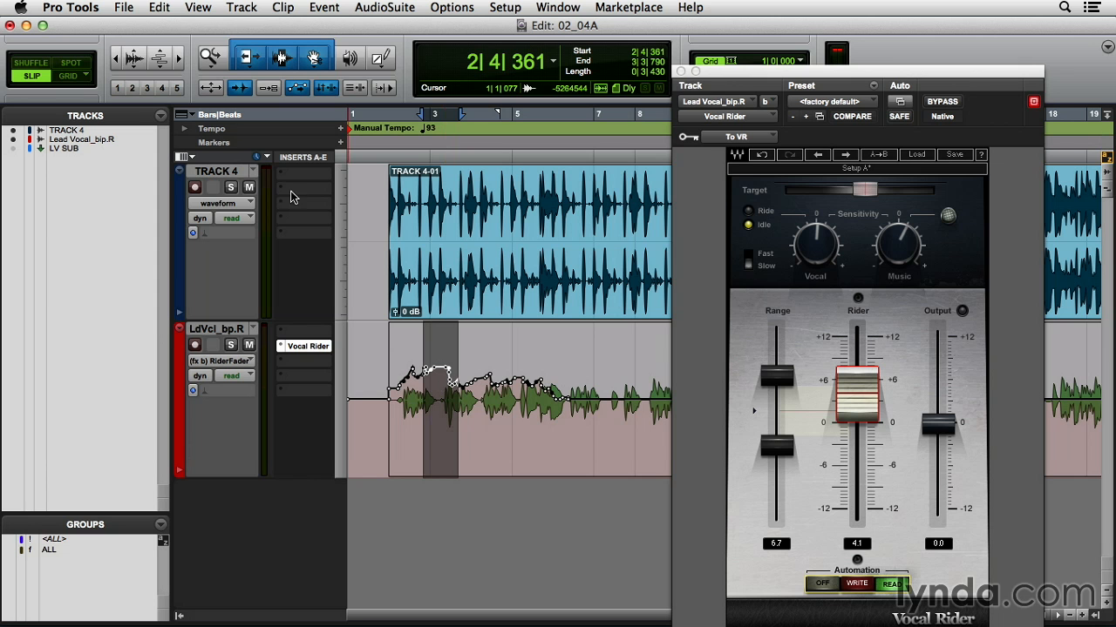
# - Open the recent session 02_04B.ptx without saving the current one
pyautogui.click(124, 9)
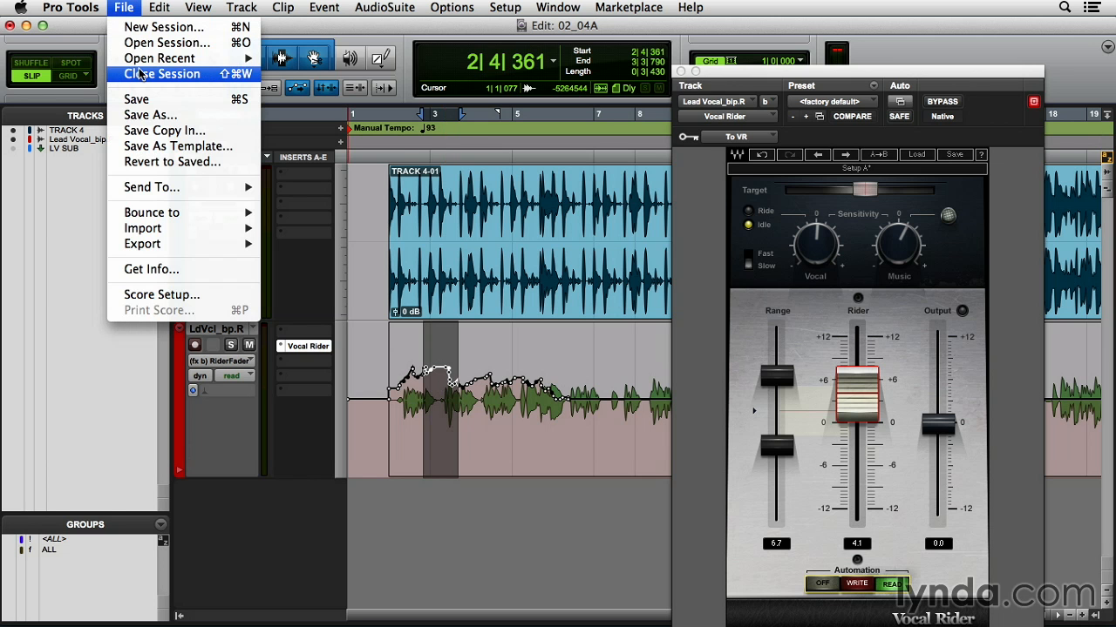
pyautogui.moveTo(160, 65)
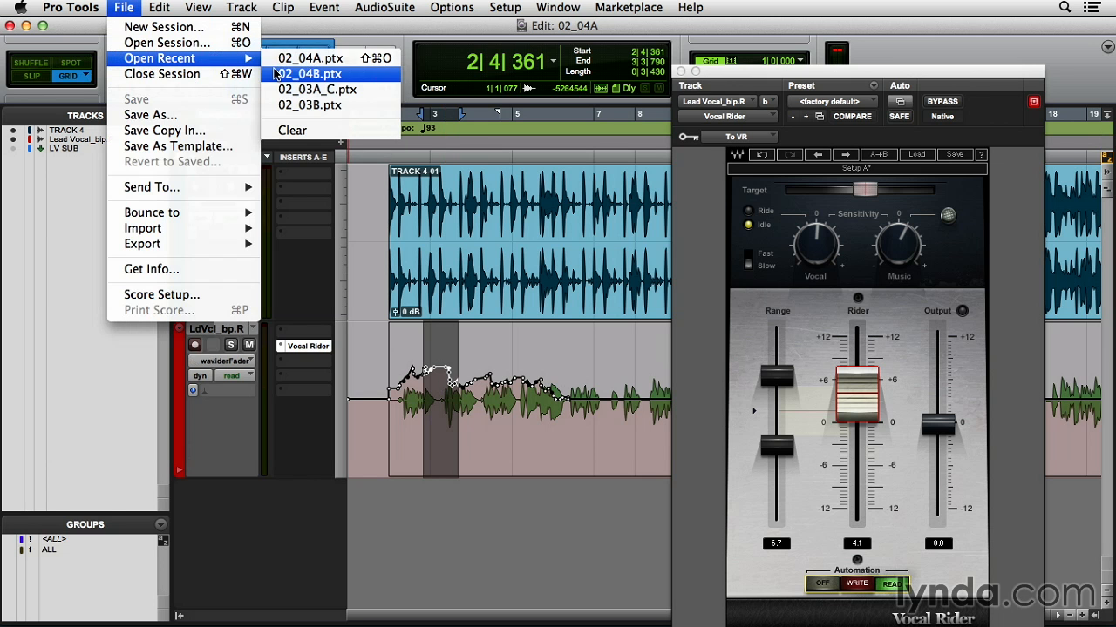
pyautogui.click(275, 73)
pyautogui.click(652, 433)
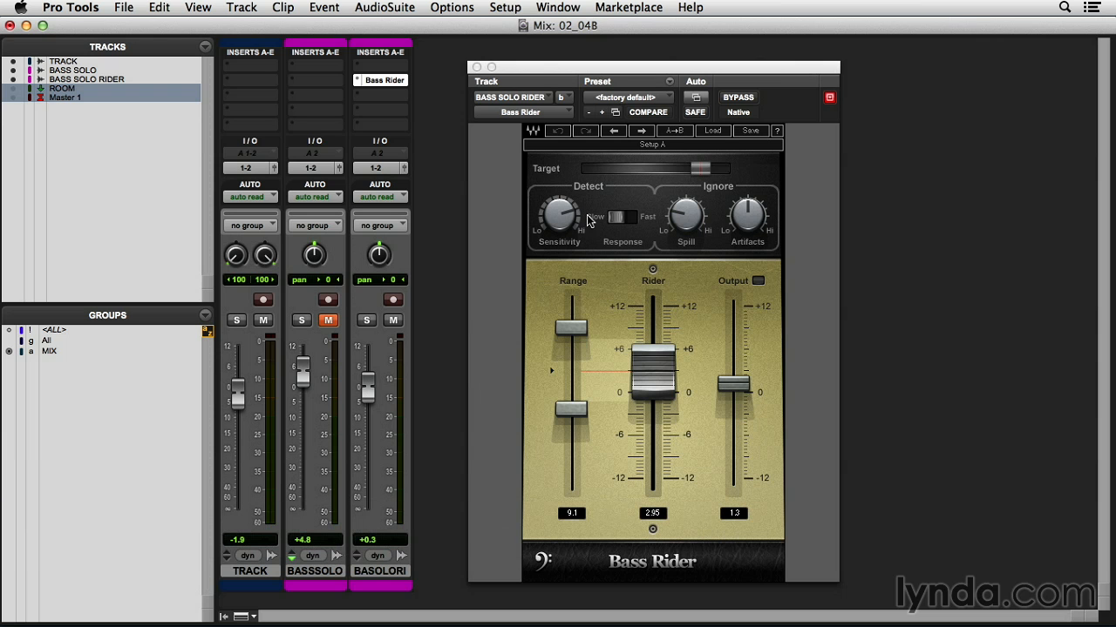
# - Solo the Bass Solo Rider track, play it back, and release the solo
pyautogui.moveTo(575, 225)
pyautogui.click(366, 321)
pyautogui.press('space')
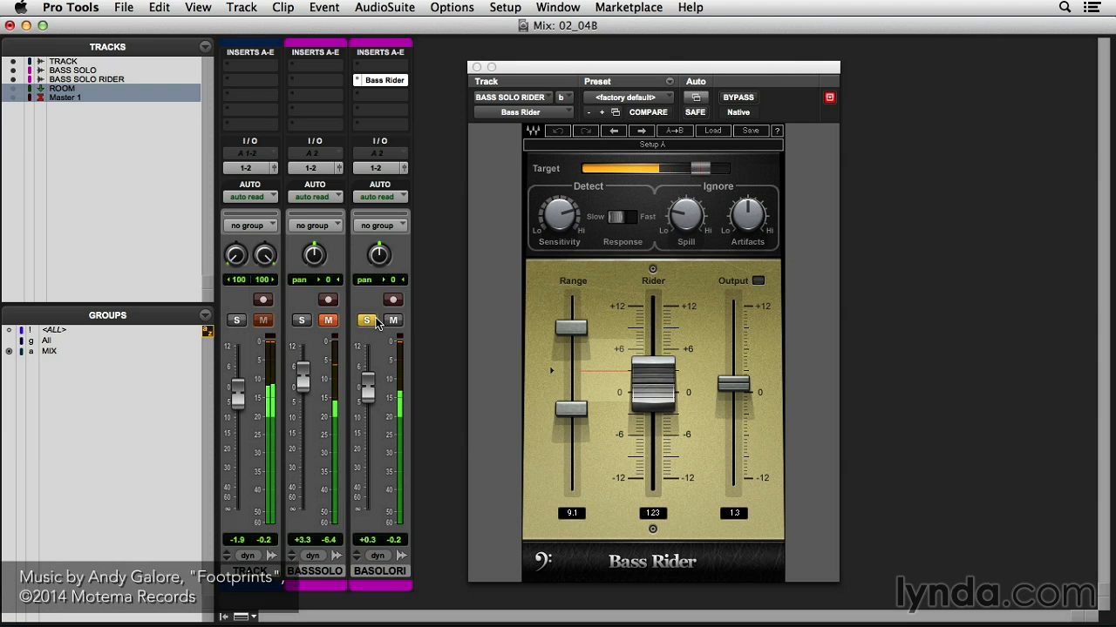
pyautogui.click(367, 321)
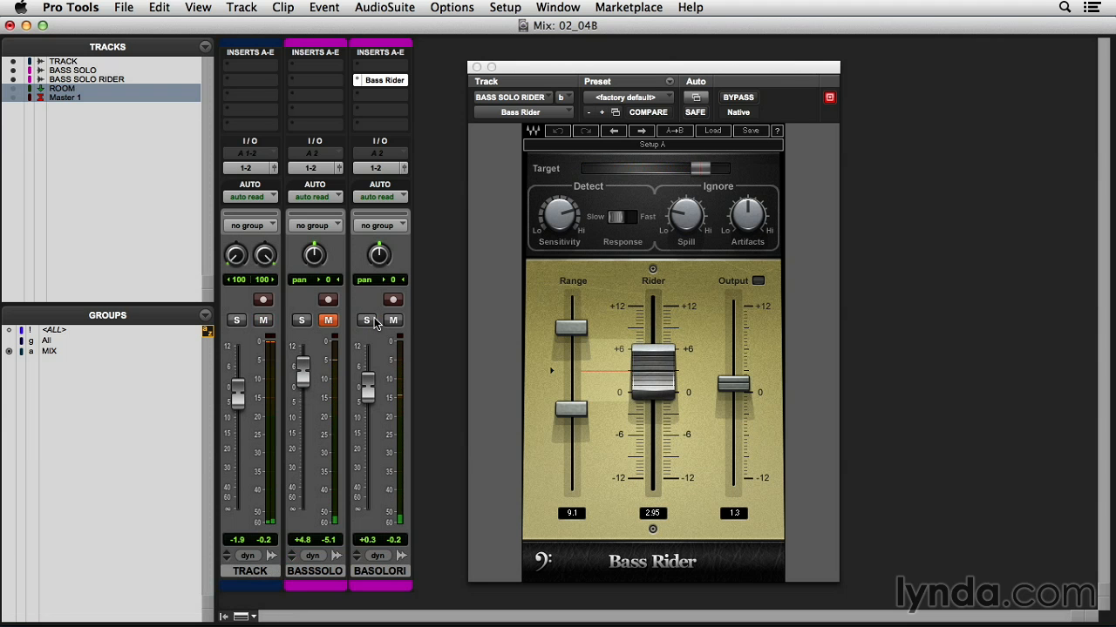
# - Switch to the Edit window and play back the bass solo with its Bass Rider automation
pyautogui.press('super+equal')
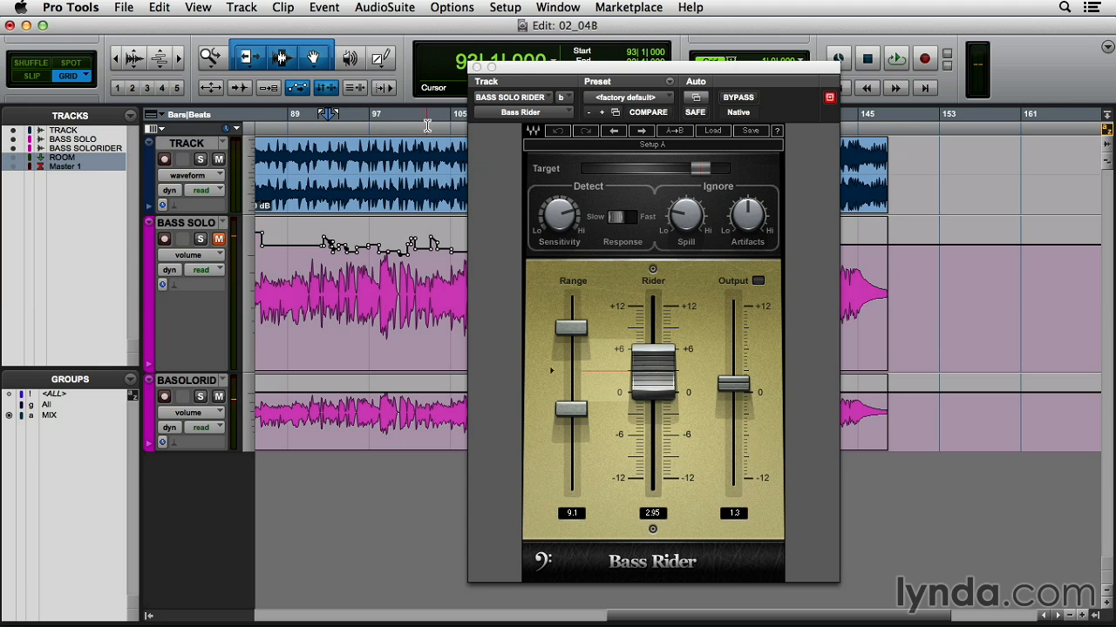
pyautogui.moveTo(505, 67); pyautogui.dragTo(770, 89)
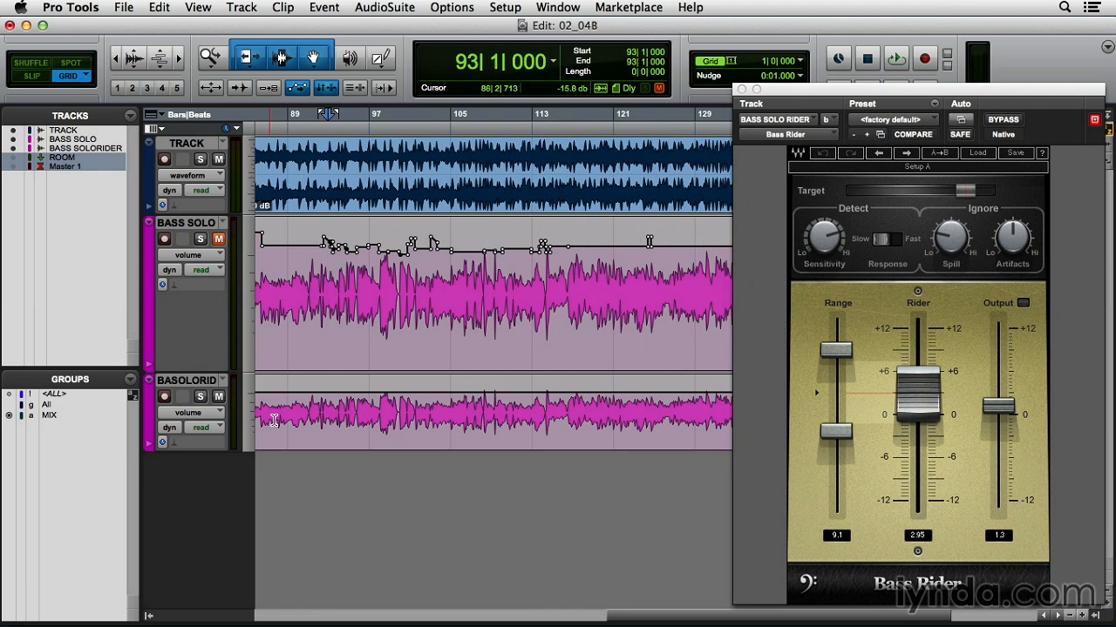
pyautogui.press('space')
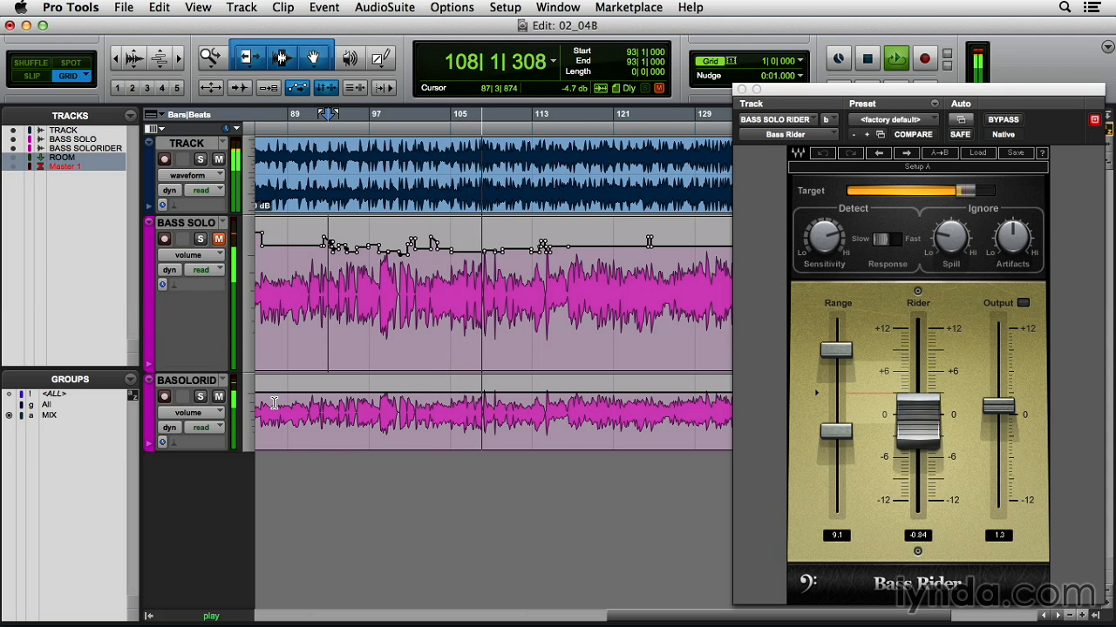
pyautogui.press('space')
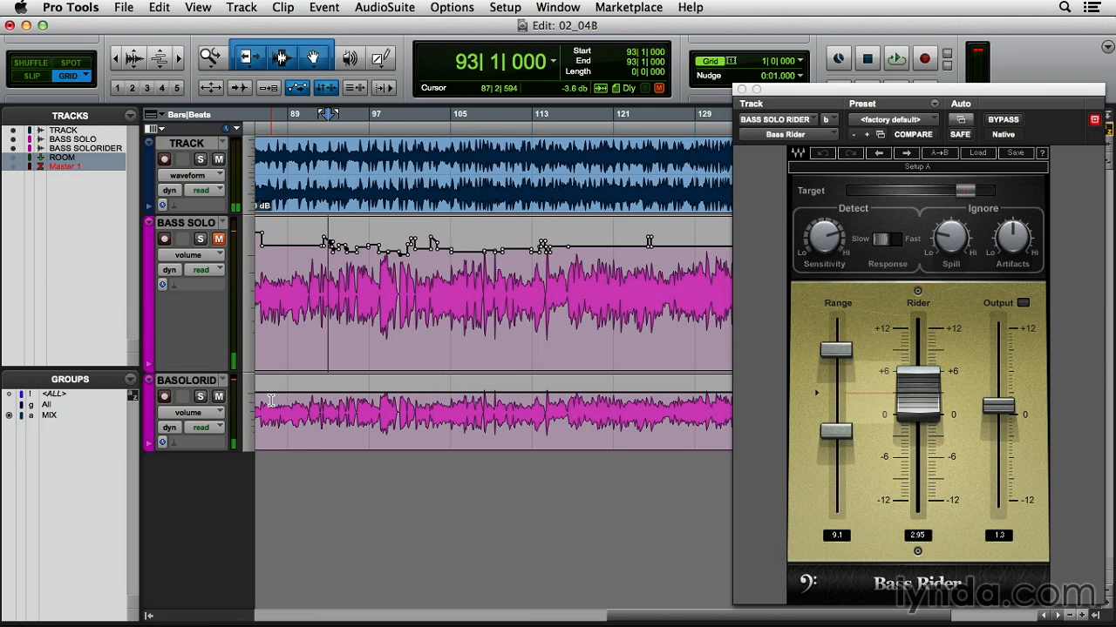